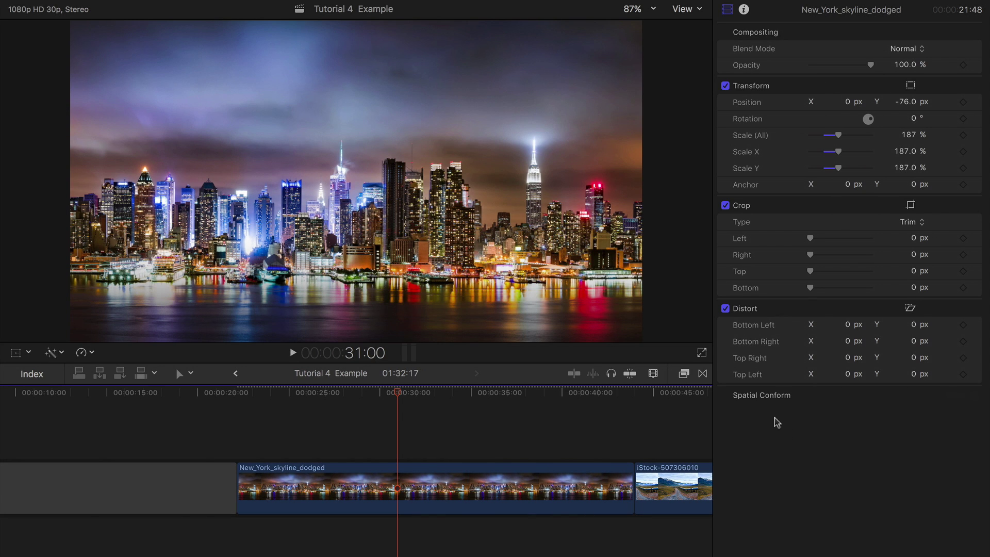
# Apply XEffects Viral Video Auto Move to the New_York_skyline_dodged clip and preview the pan
pyautogui.click(685, 373)
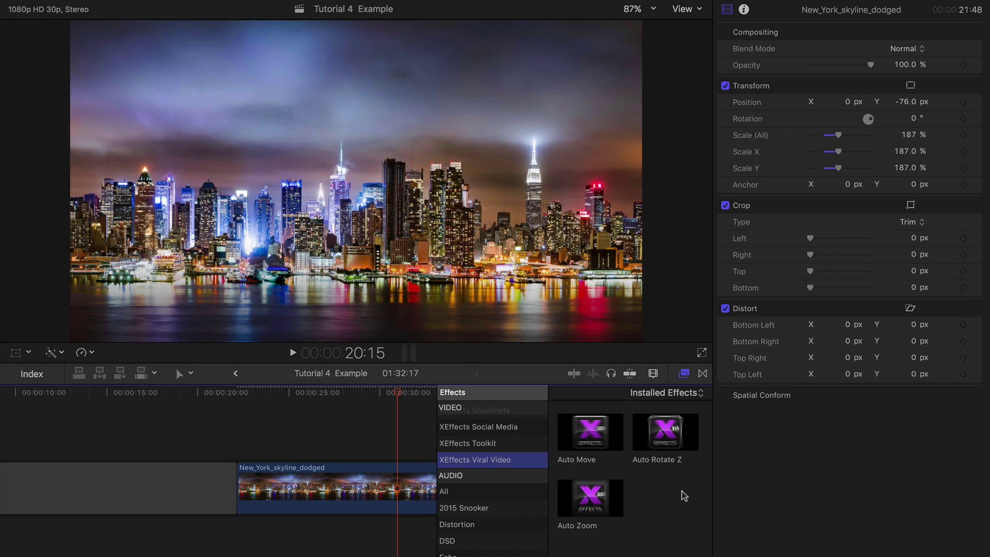
pyautogui.moveTo(590, 431); pyautogui.dragTo(341, 488)
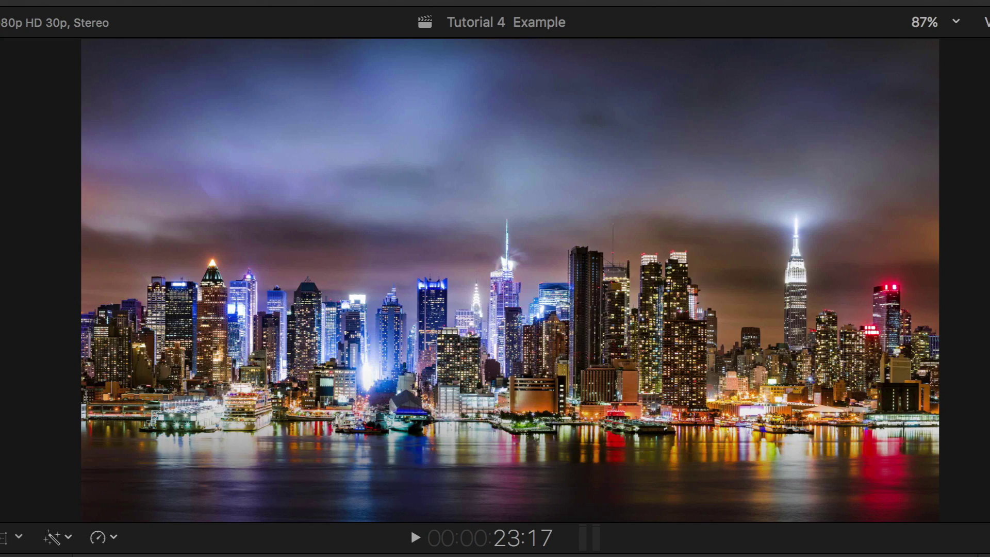
pyautogui.press('space')
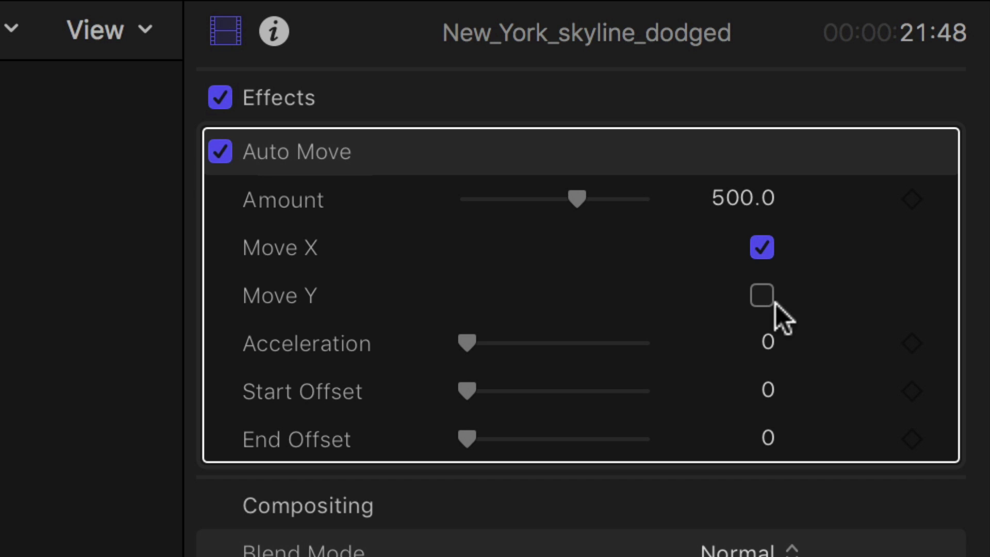
# Toggle the skyline's Auto Move Move Y and Move X options and set Amount to -750
pyautogui.click(761, 295)
pyautogui.click(762, 249)
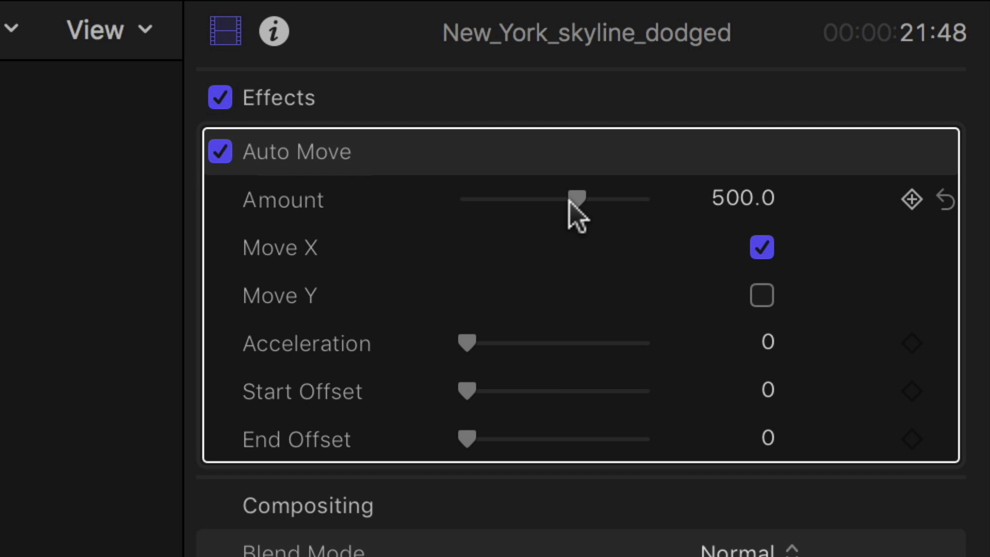
pyautogui.moveTo(577, 200); pyautogui.dragTo(516, 200)
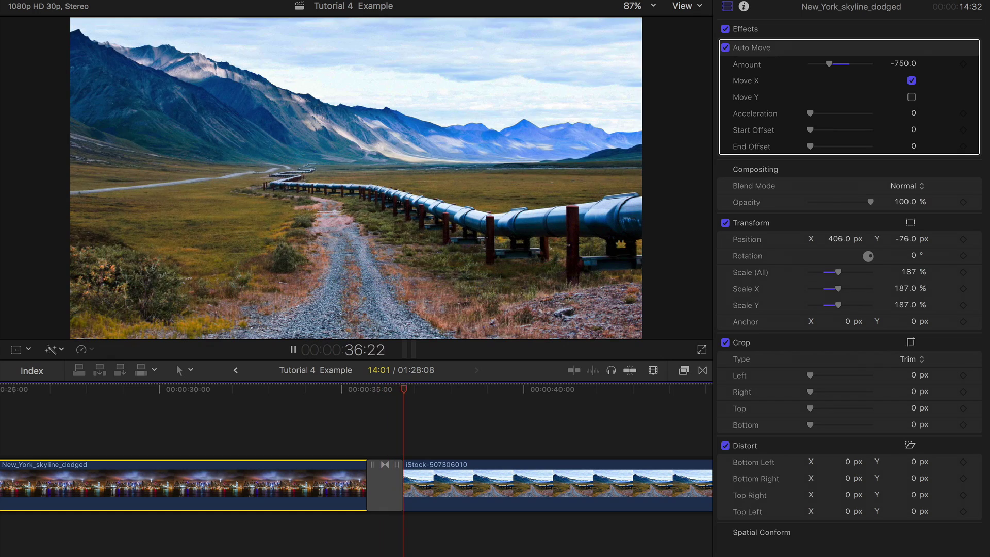
# Lengthen the dissolve between the skyline and pipeline clips and play it back
pyautogui.moveTo(398, 465); pyautogui.dragTo(468, 465)
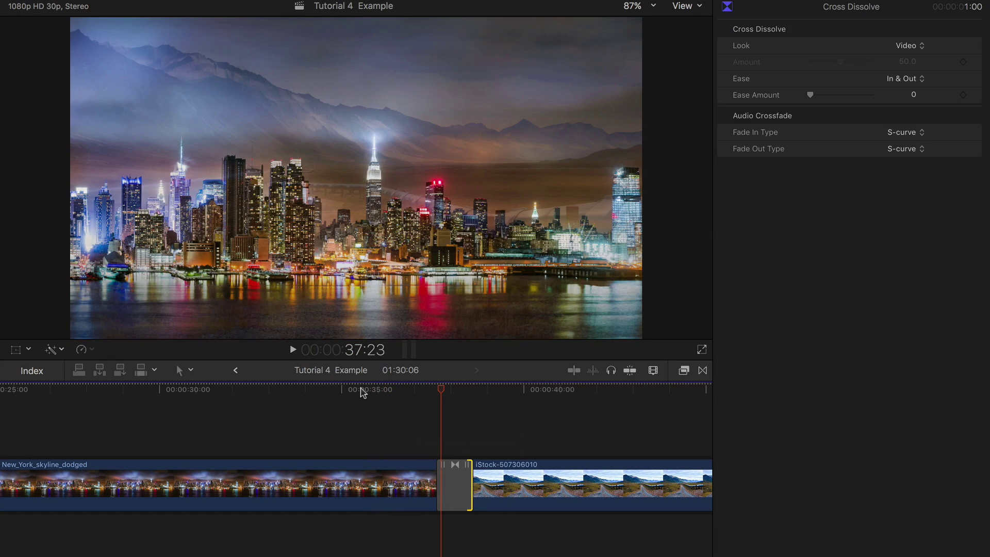
pyautogui.hotkey('shift', '?')
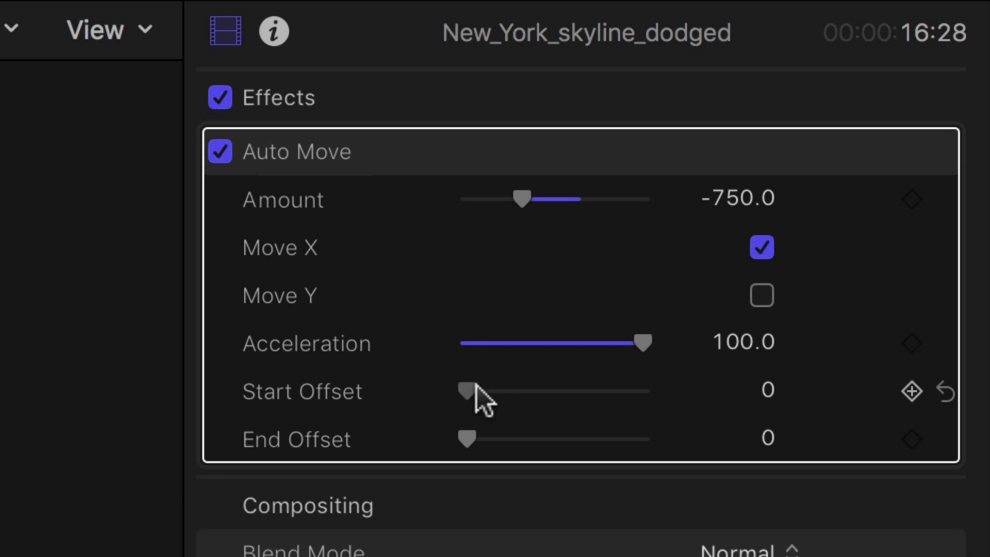
# Increase the skyline's Auto Move Start Offset to delay when its movement begins
pyautogui.moveTo(810, 132); pyautogui.dragTo(840, 133)
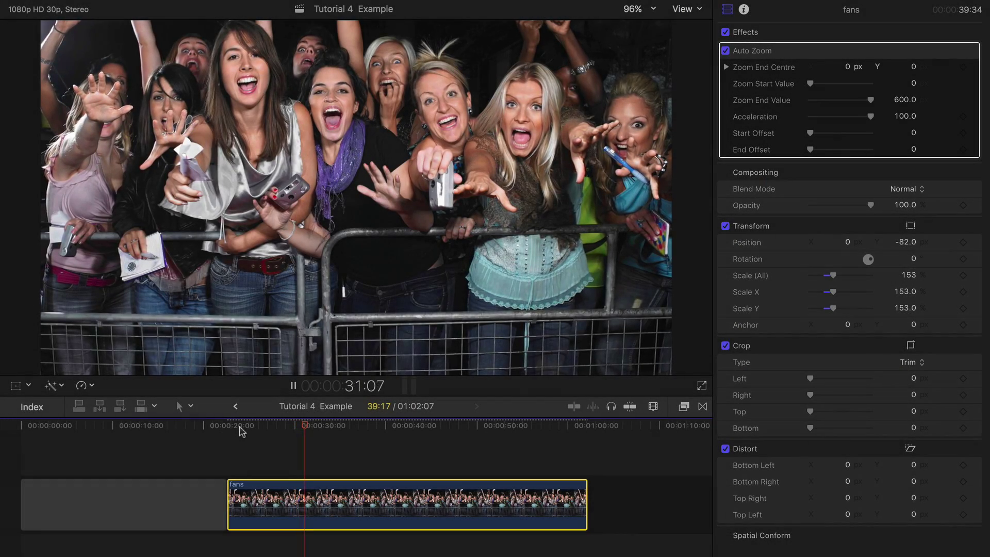
# Set the fans clip's Zoom End Centre to the upper-left woman's face (-0.13, 0.24) and preview it
pyautogui.click(315, 434)
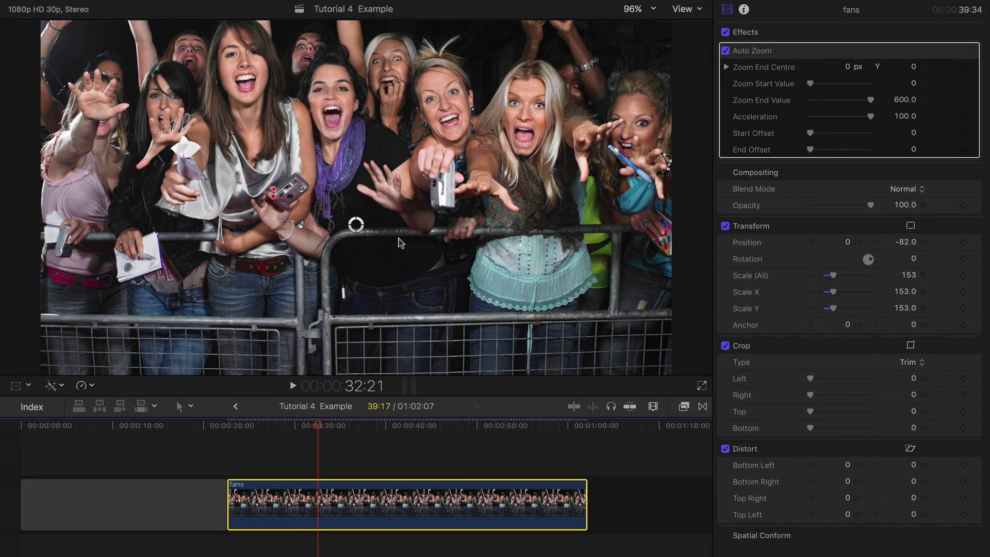
pyautogui.moveTo(356, 225); pyautogui.dragTo(260, 104)
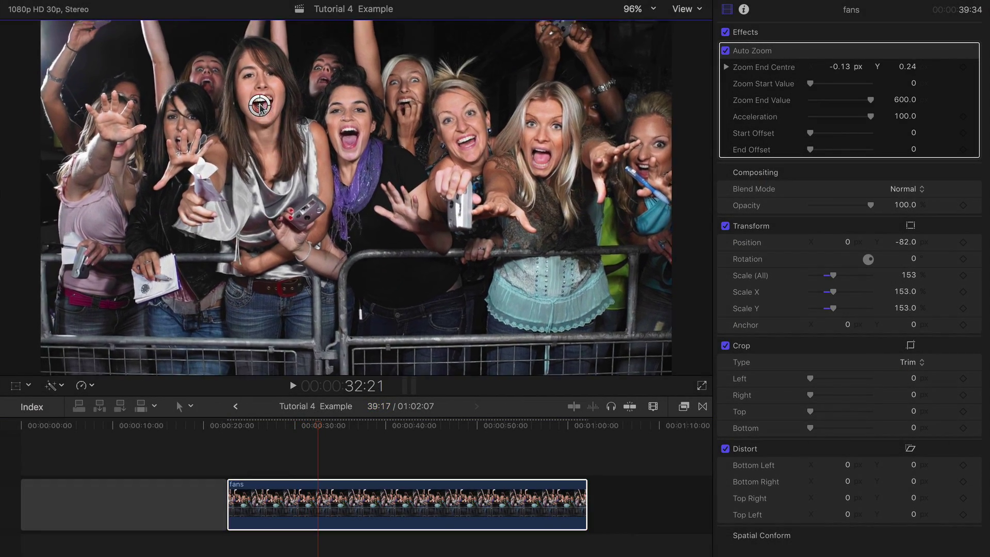
pyautogui.press('space')
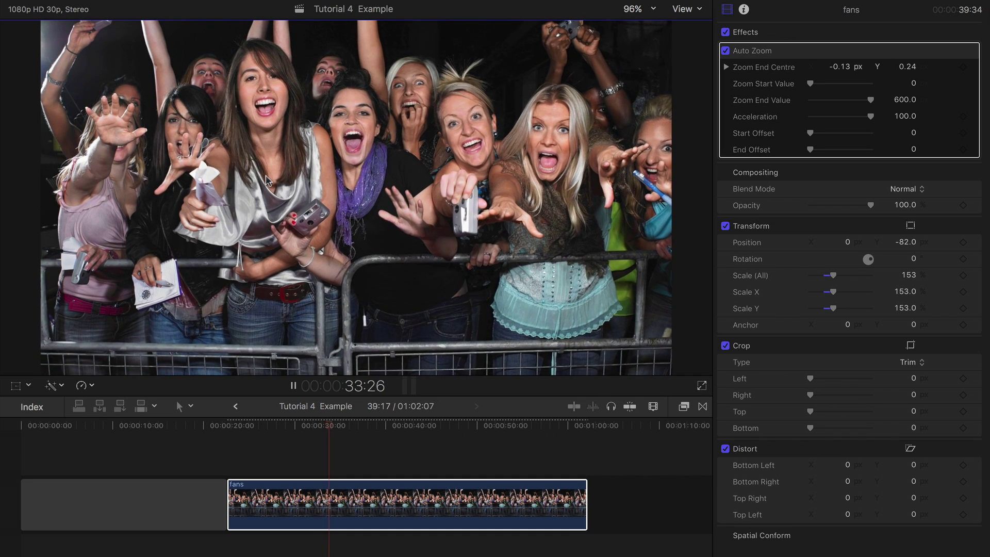